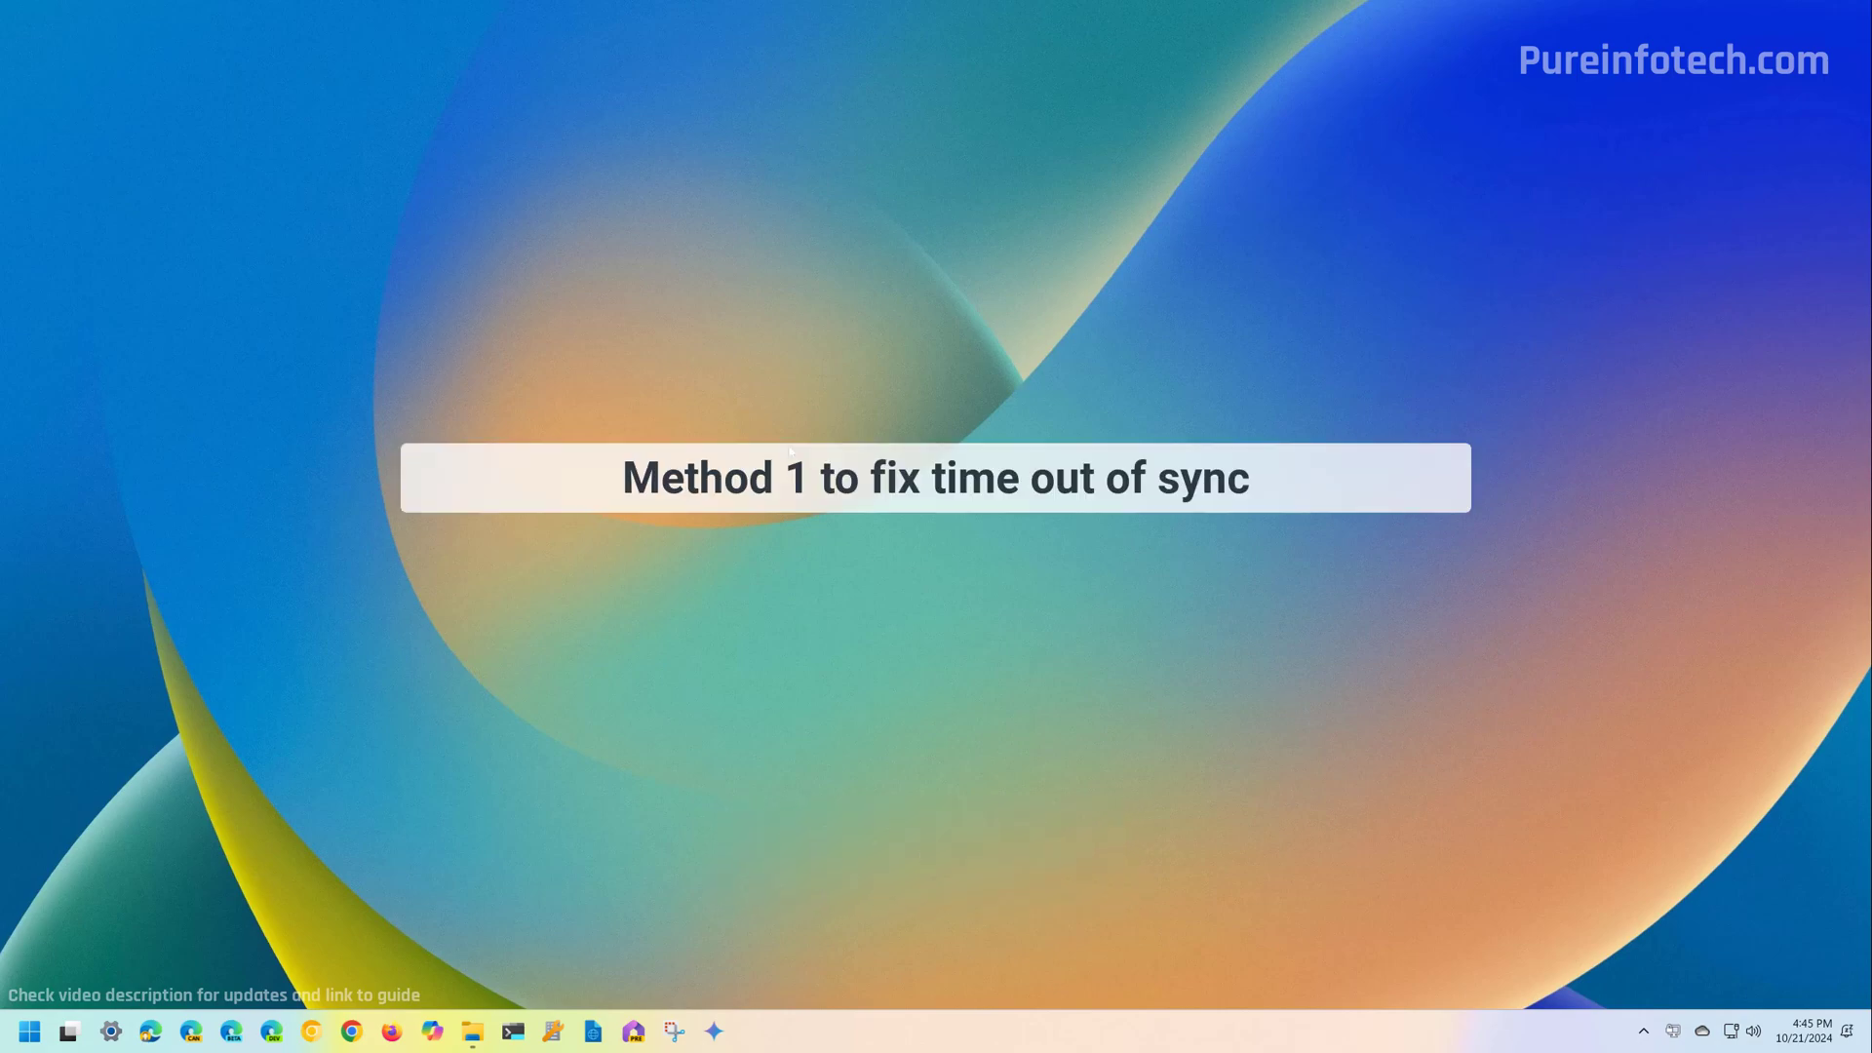
# Step: Launch Settings from Start search and go to Time & language
pyautogui.press('super')
pyautogui.write('set')
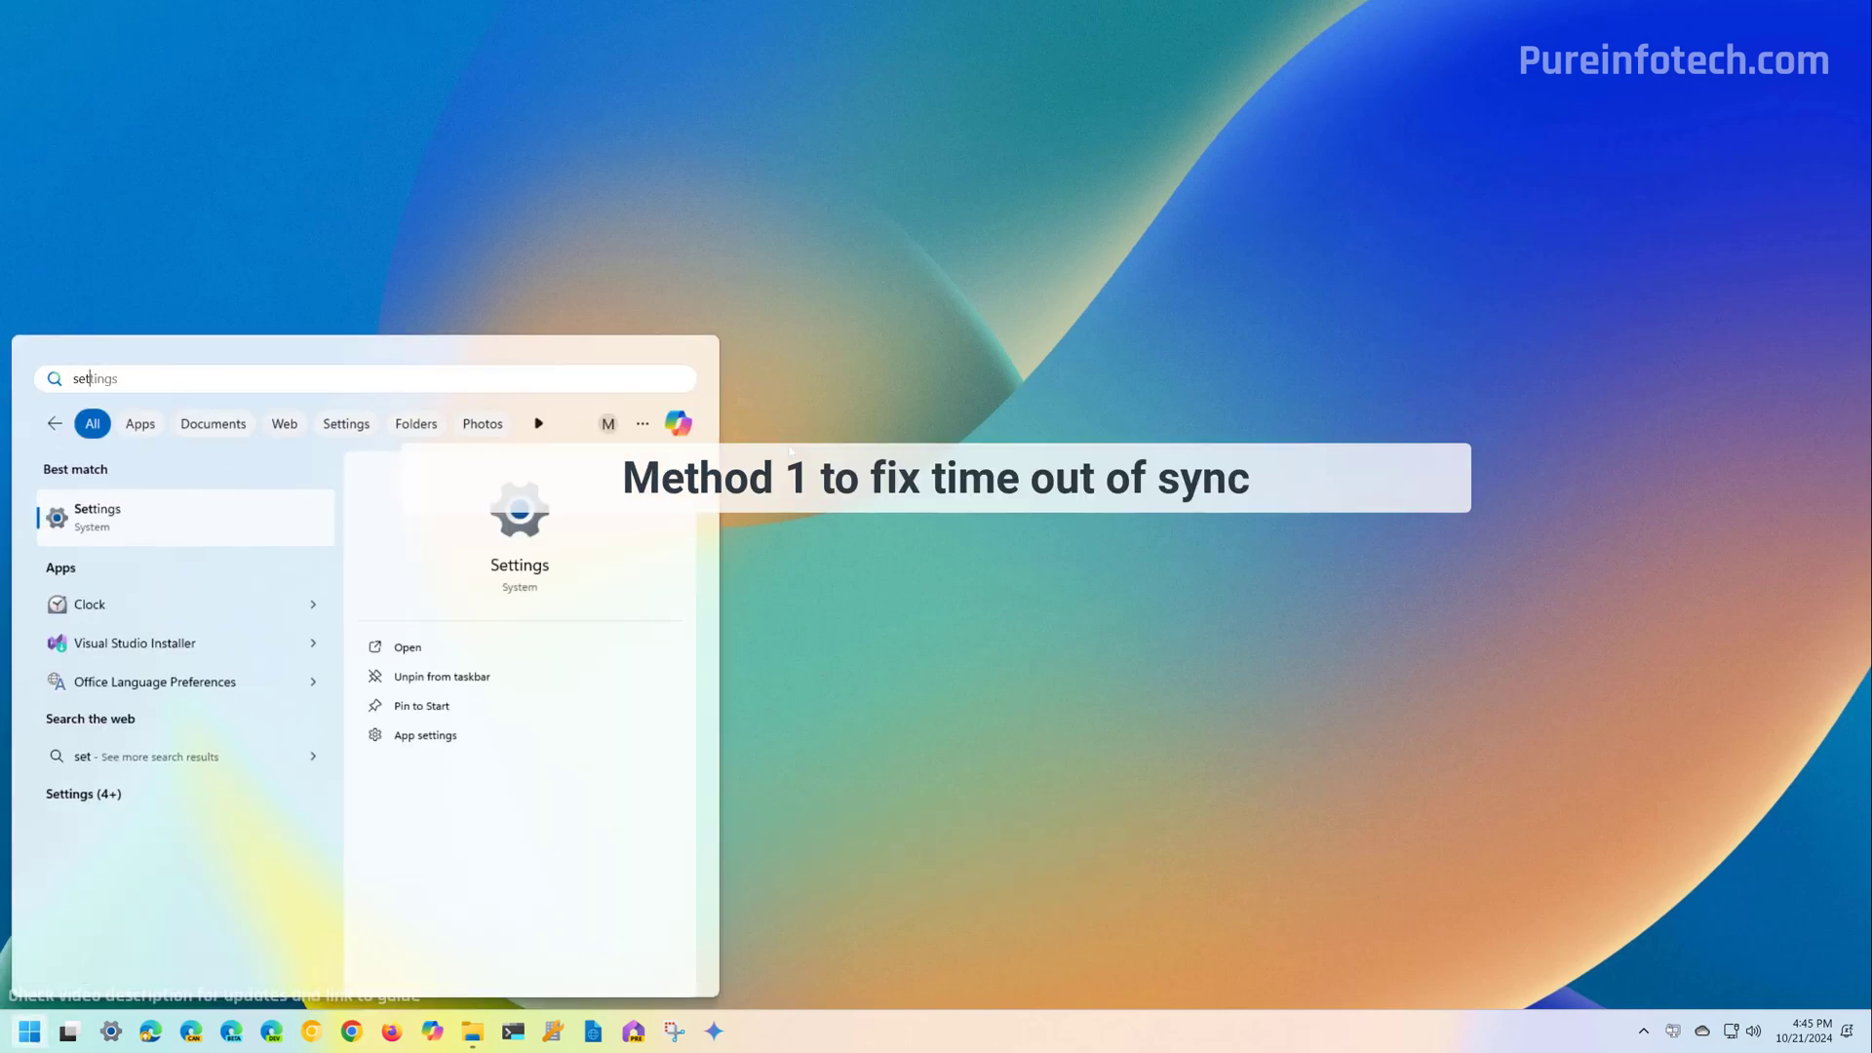
pyautogui.click(177, 524)
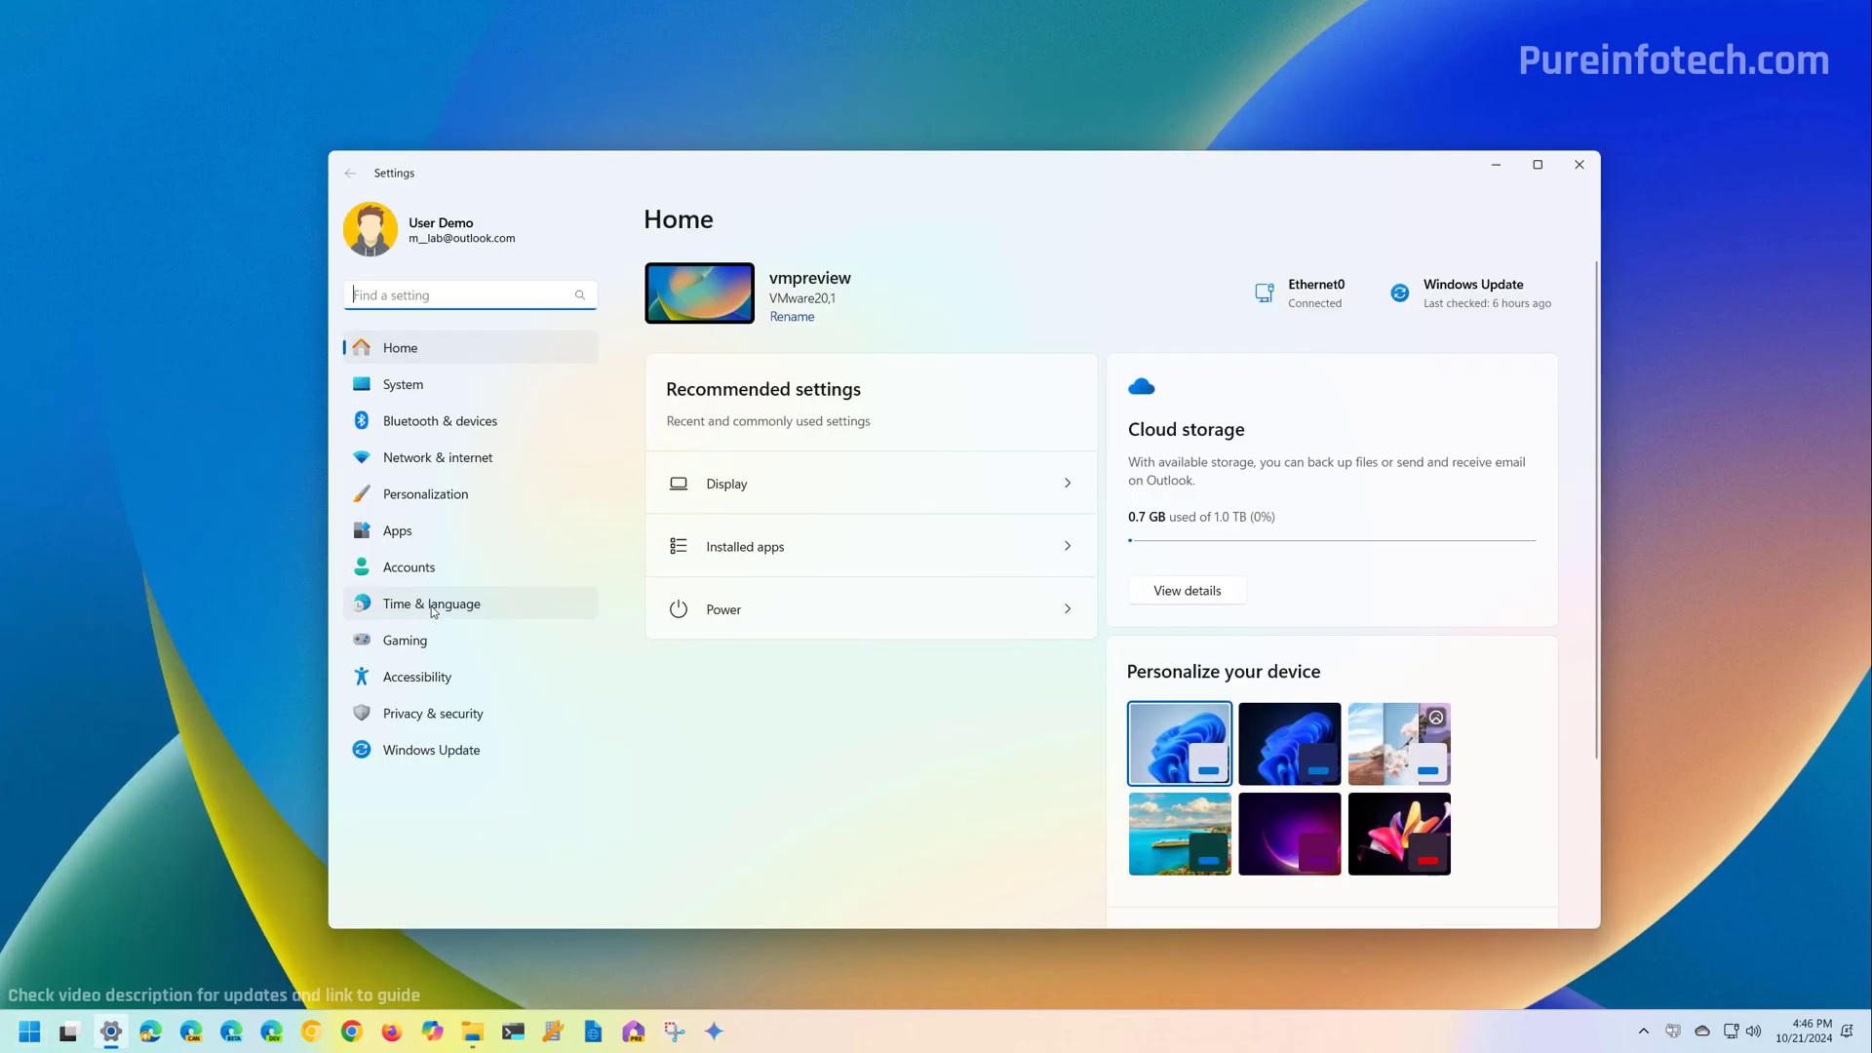
pyautogui.click(433, 612)
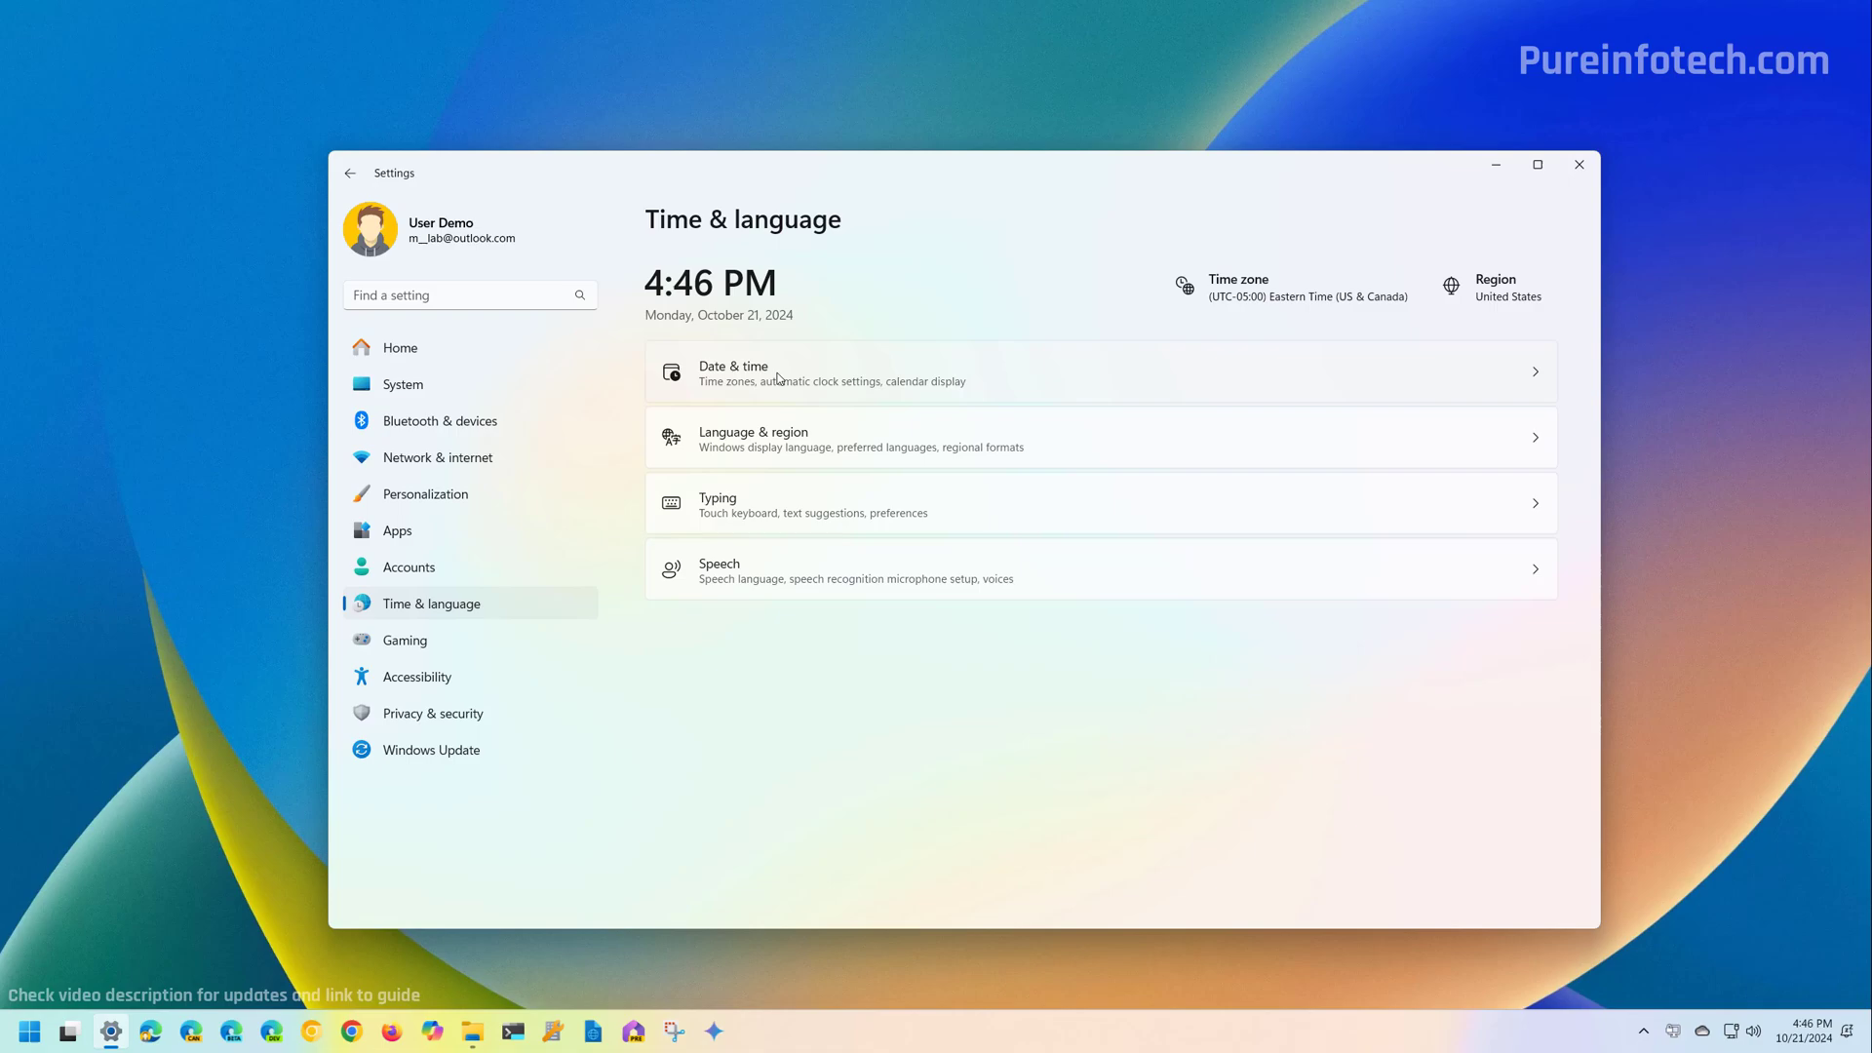
# Step: On the Date & time page, sync the clock now and turn on automatic time
pyautogui.click(777, 379)
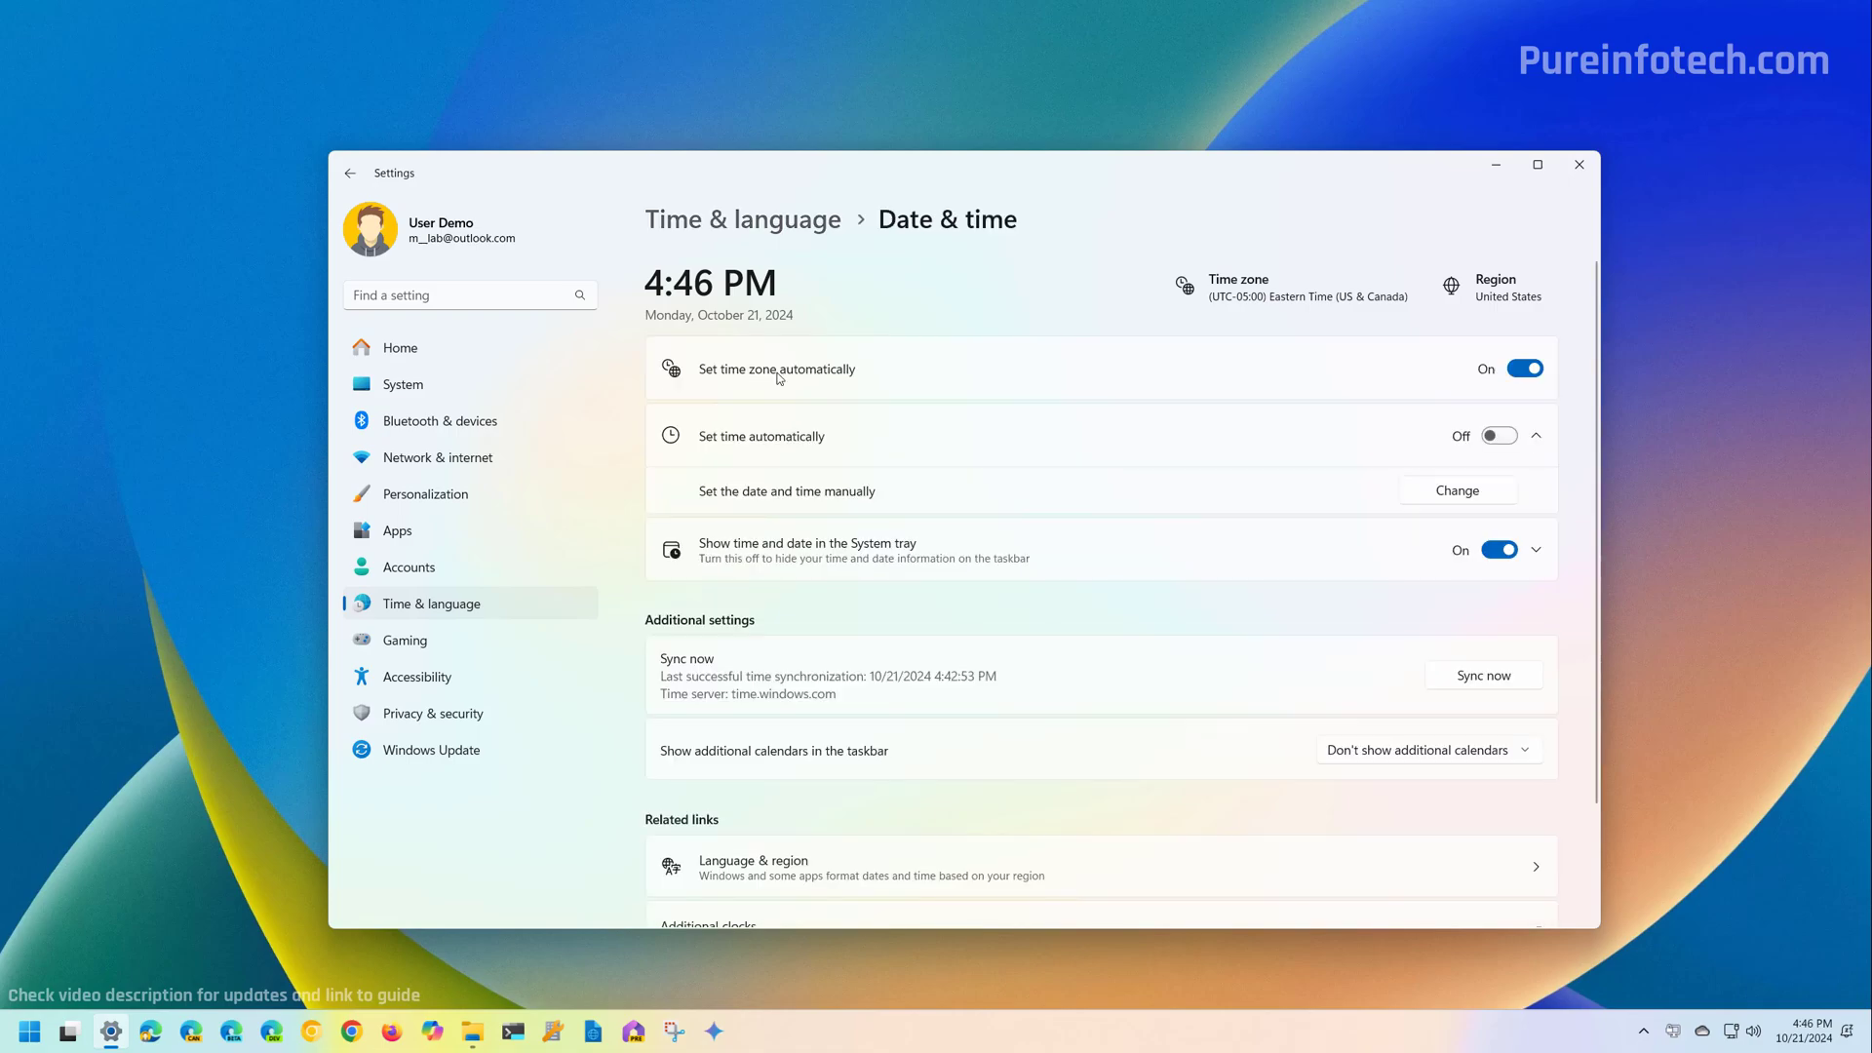
pyautogui.click(1501, 680)
pyautogui.click(1503, 439)
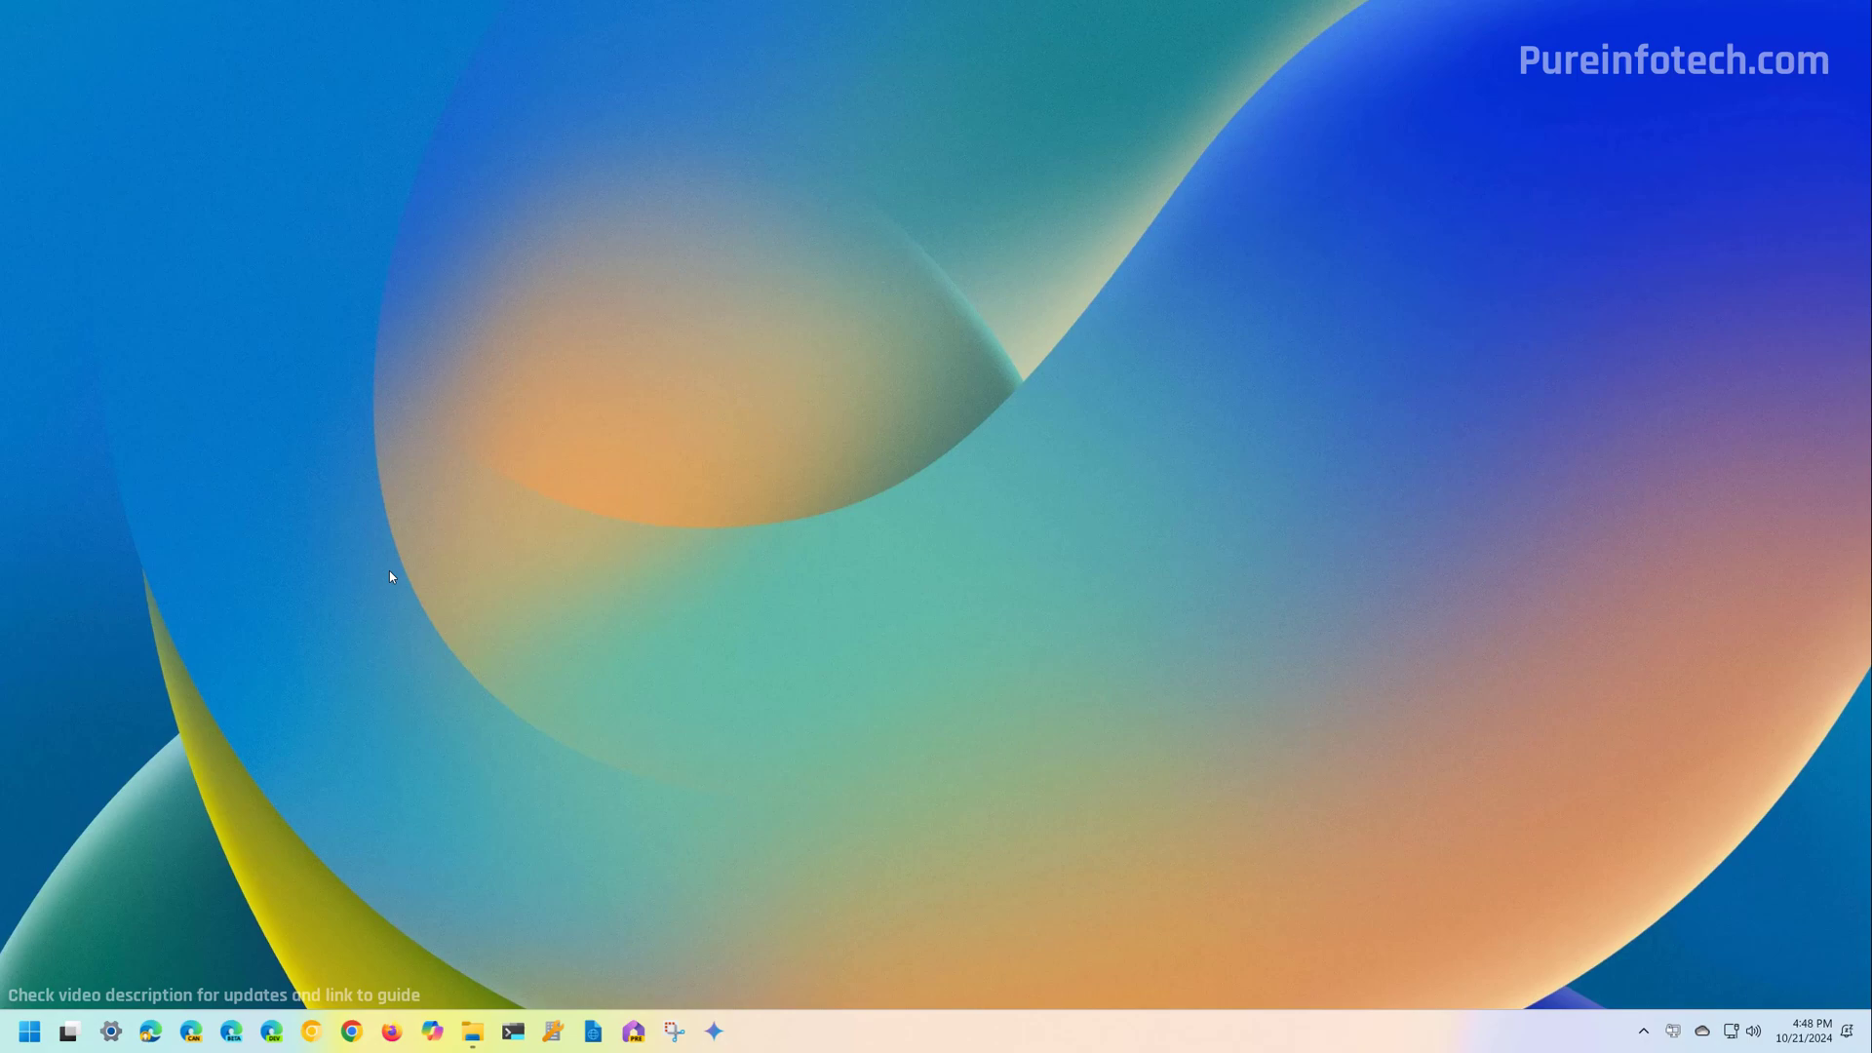
# Step: Relaunch Settings from Start search and open Time & language > Date & time
pyautogui.press('super')
pyautogui.write('sett')
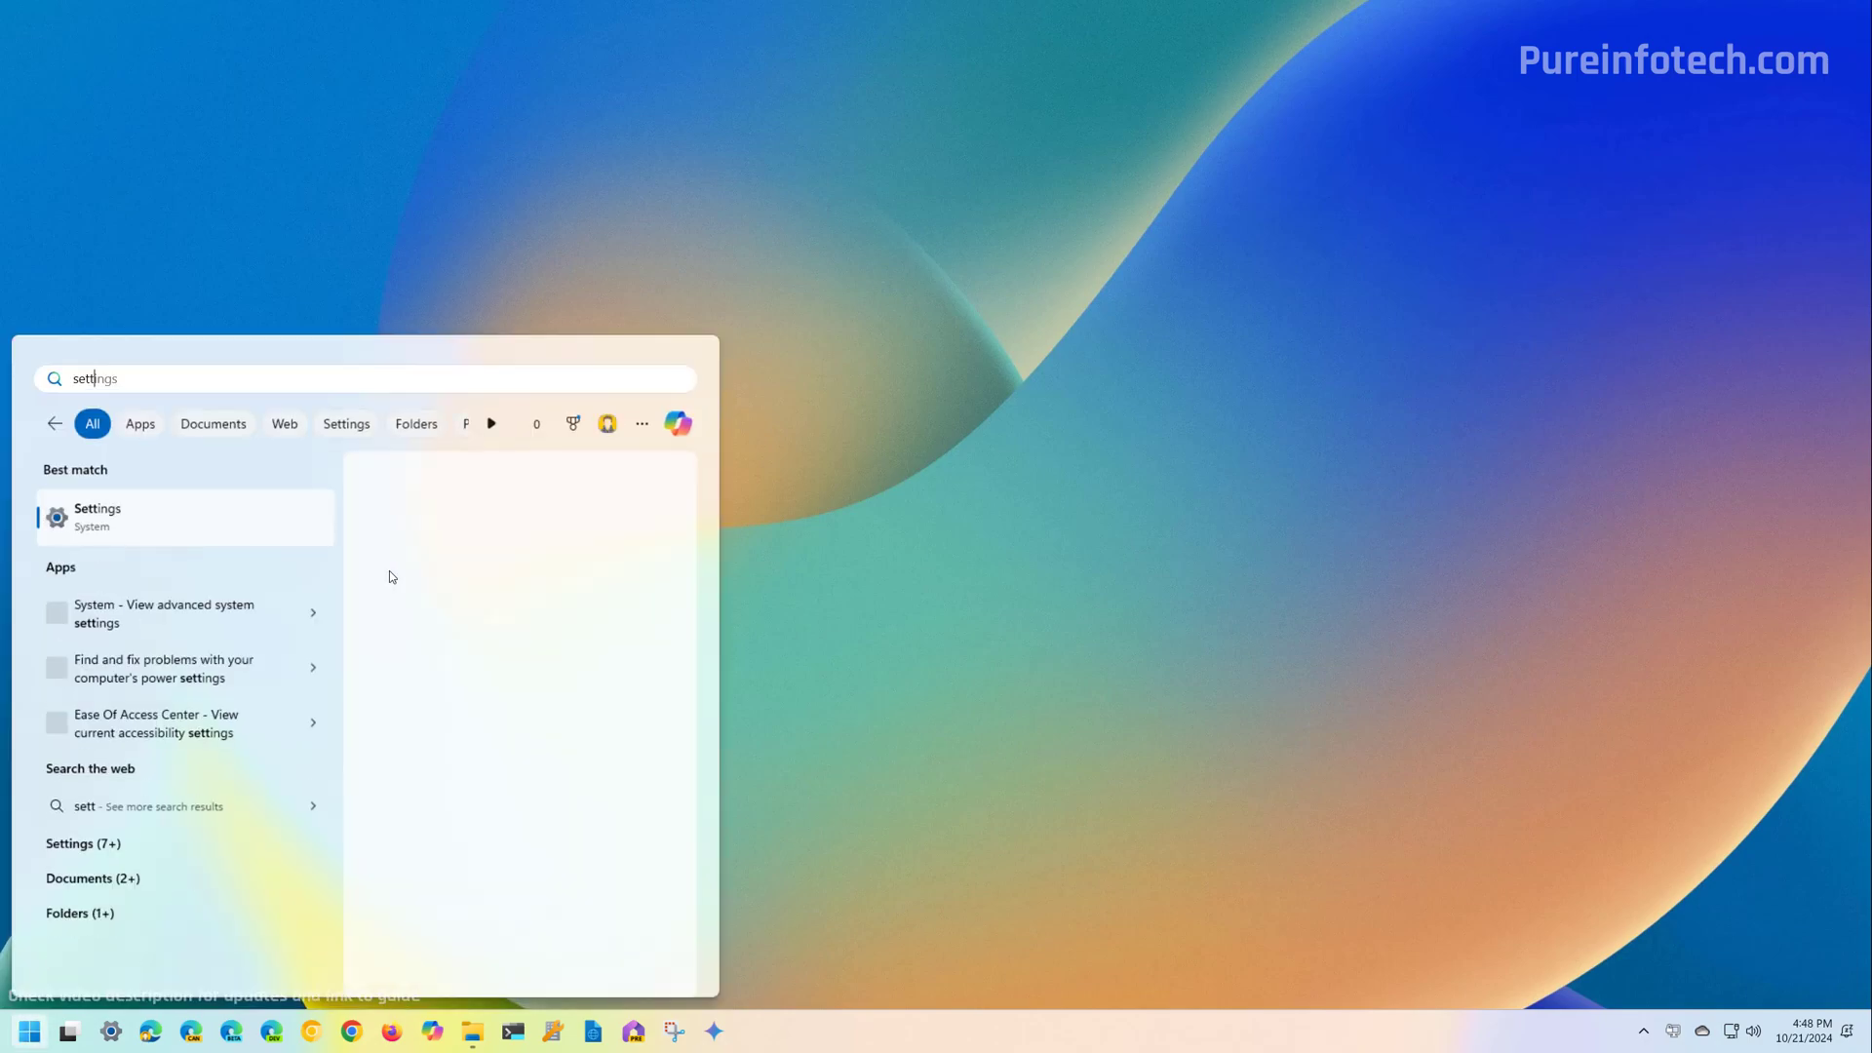
pyautogui.write('ings')
pyautogui.click(102, 529)
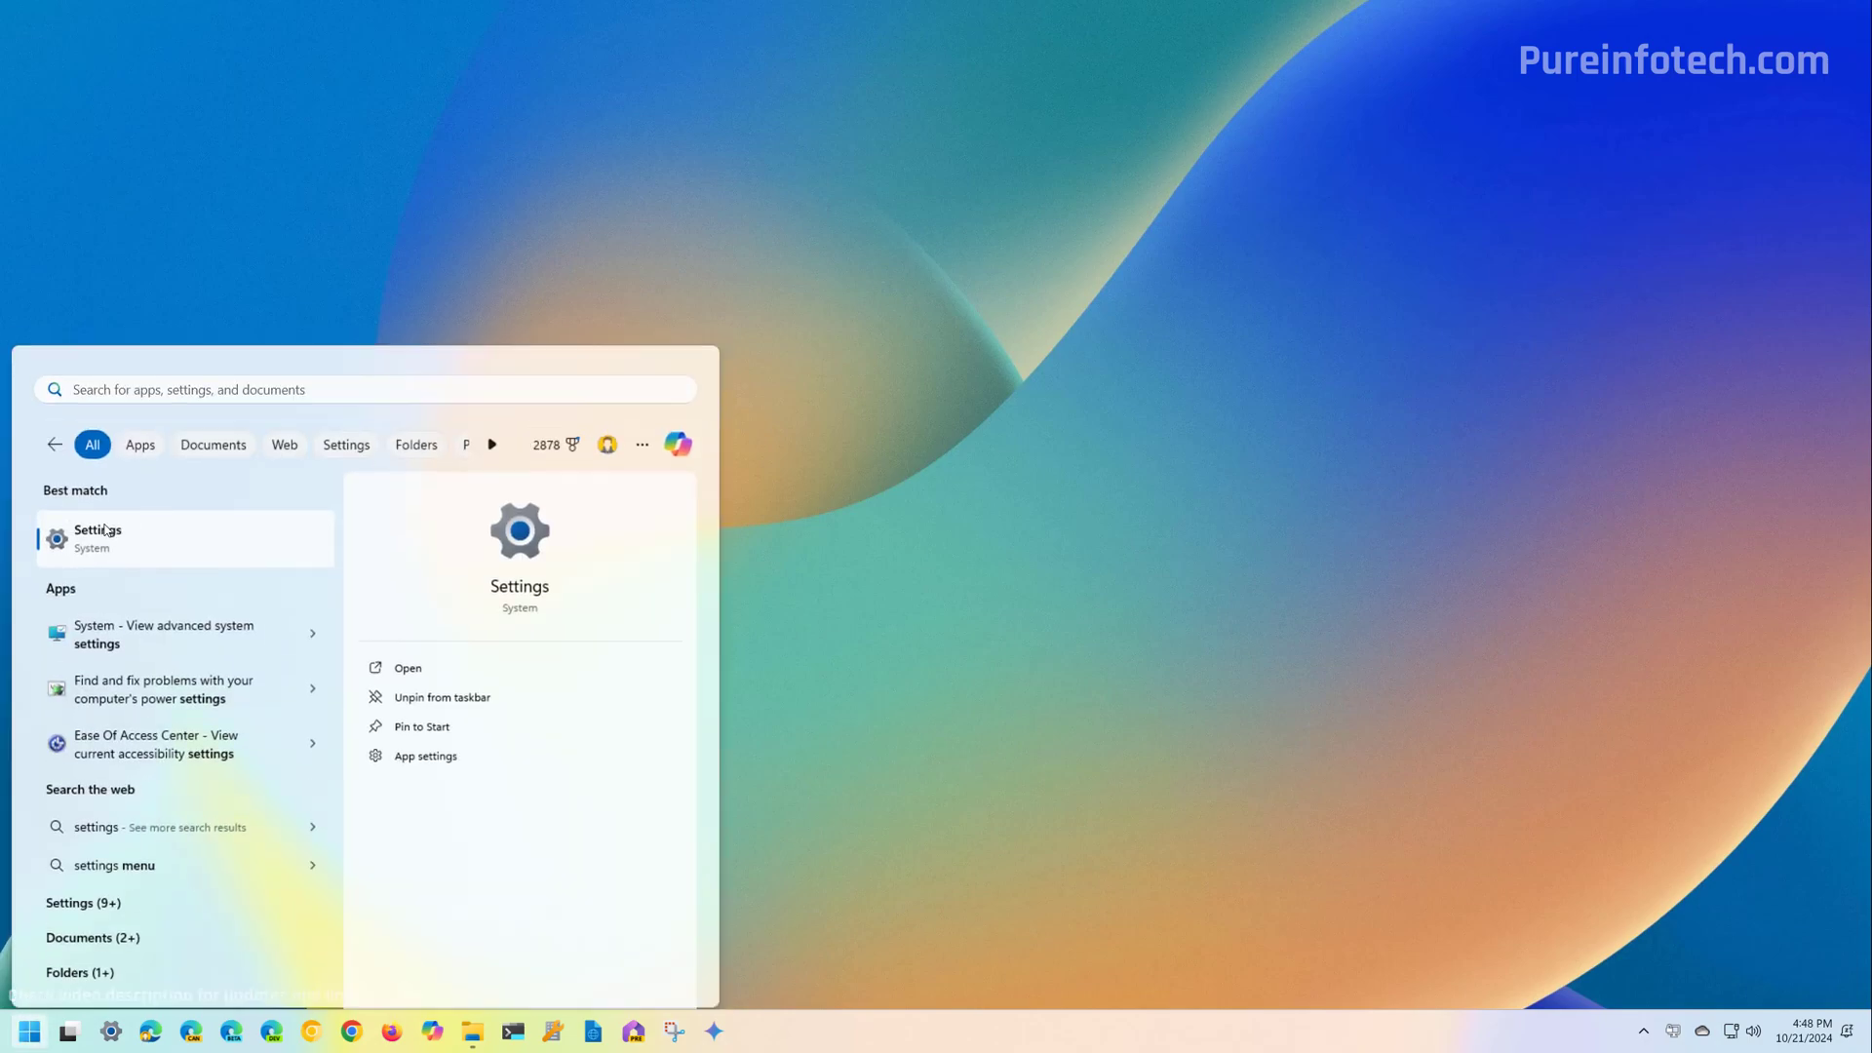
pyautogui.click(431, 606)
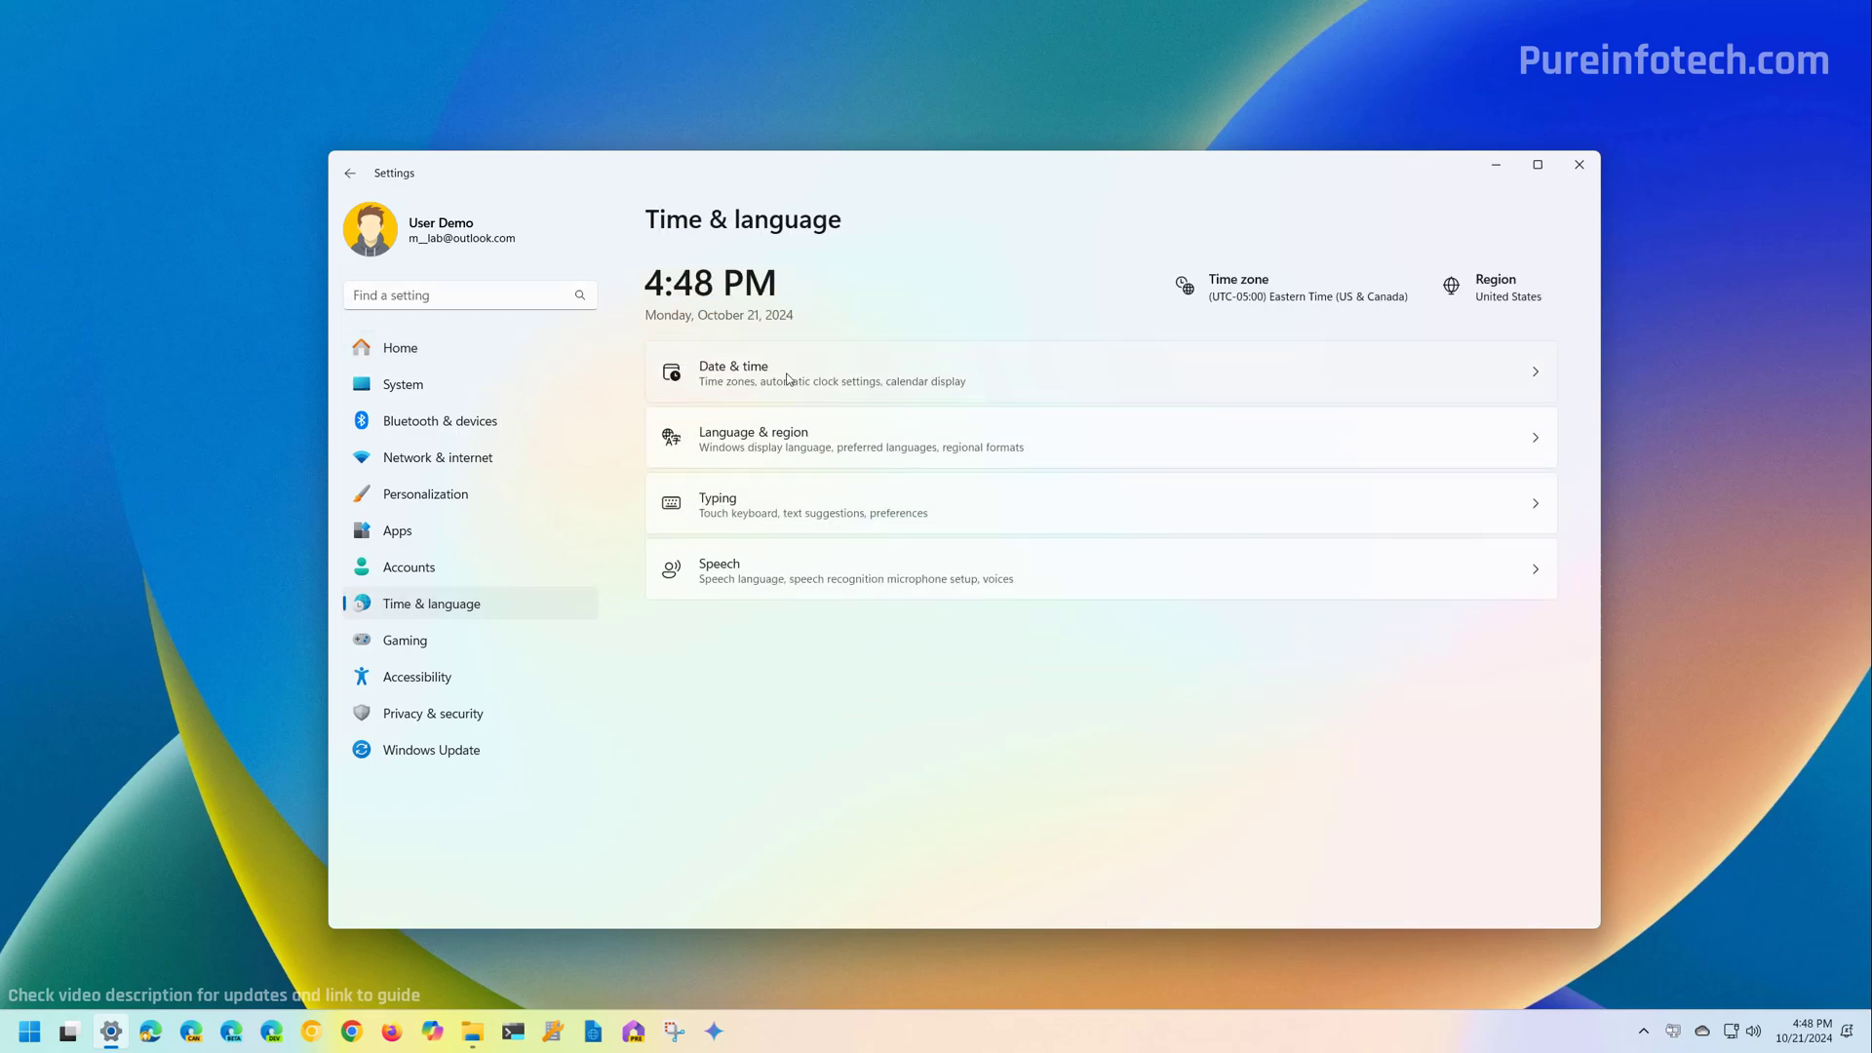
pyautogui.click(787, 379)
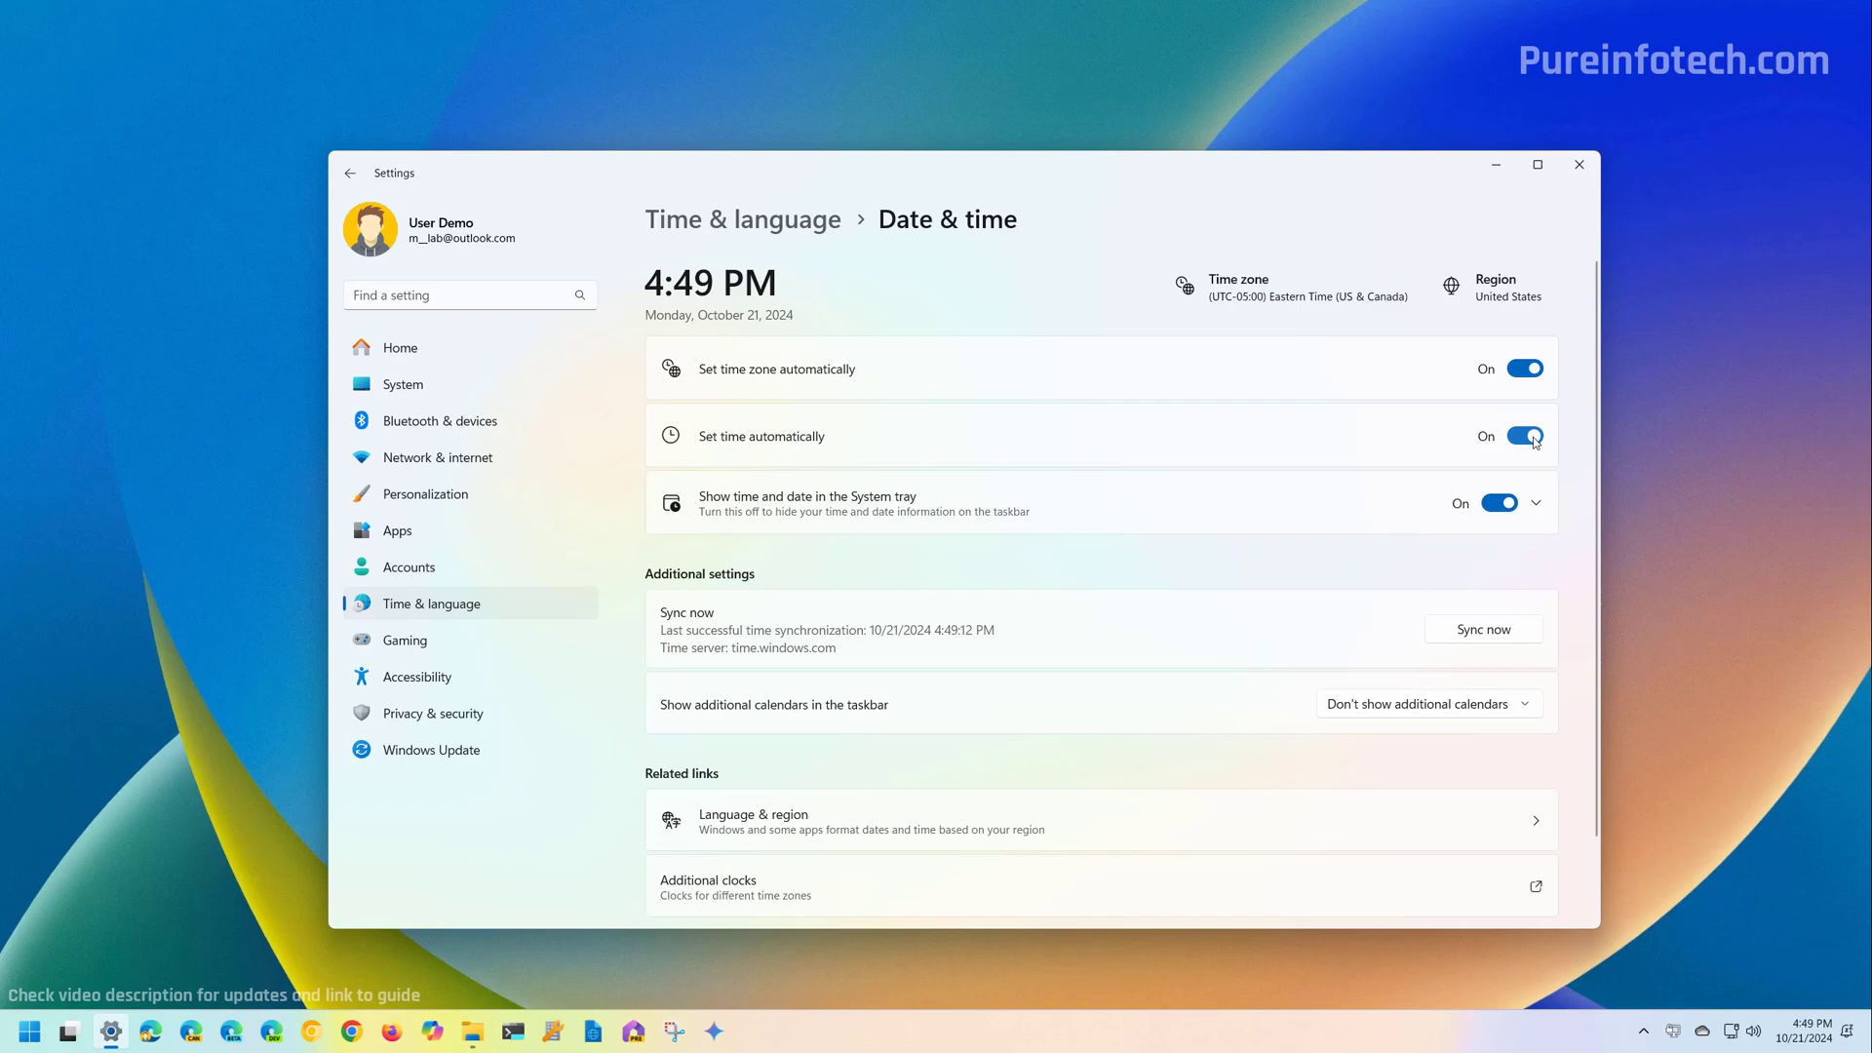
# Step: Turn off automatic time and apply October 21, 2024, 4:49 PM manually
pyautogui.click(1530, 436)
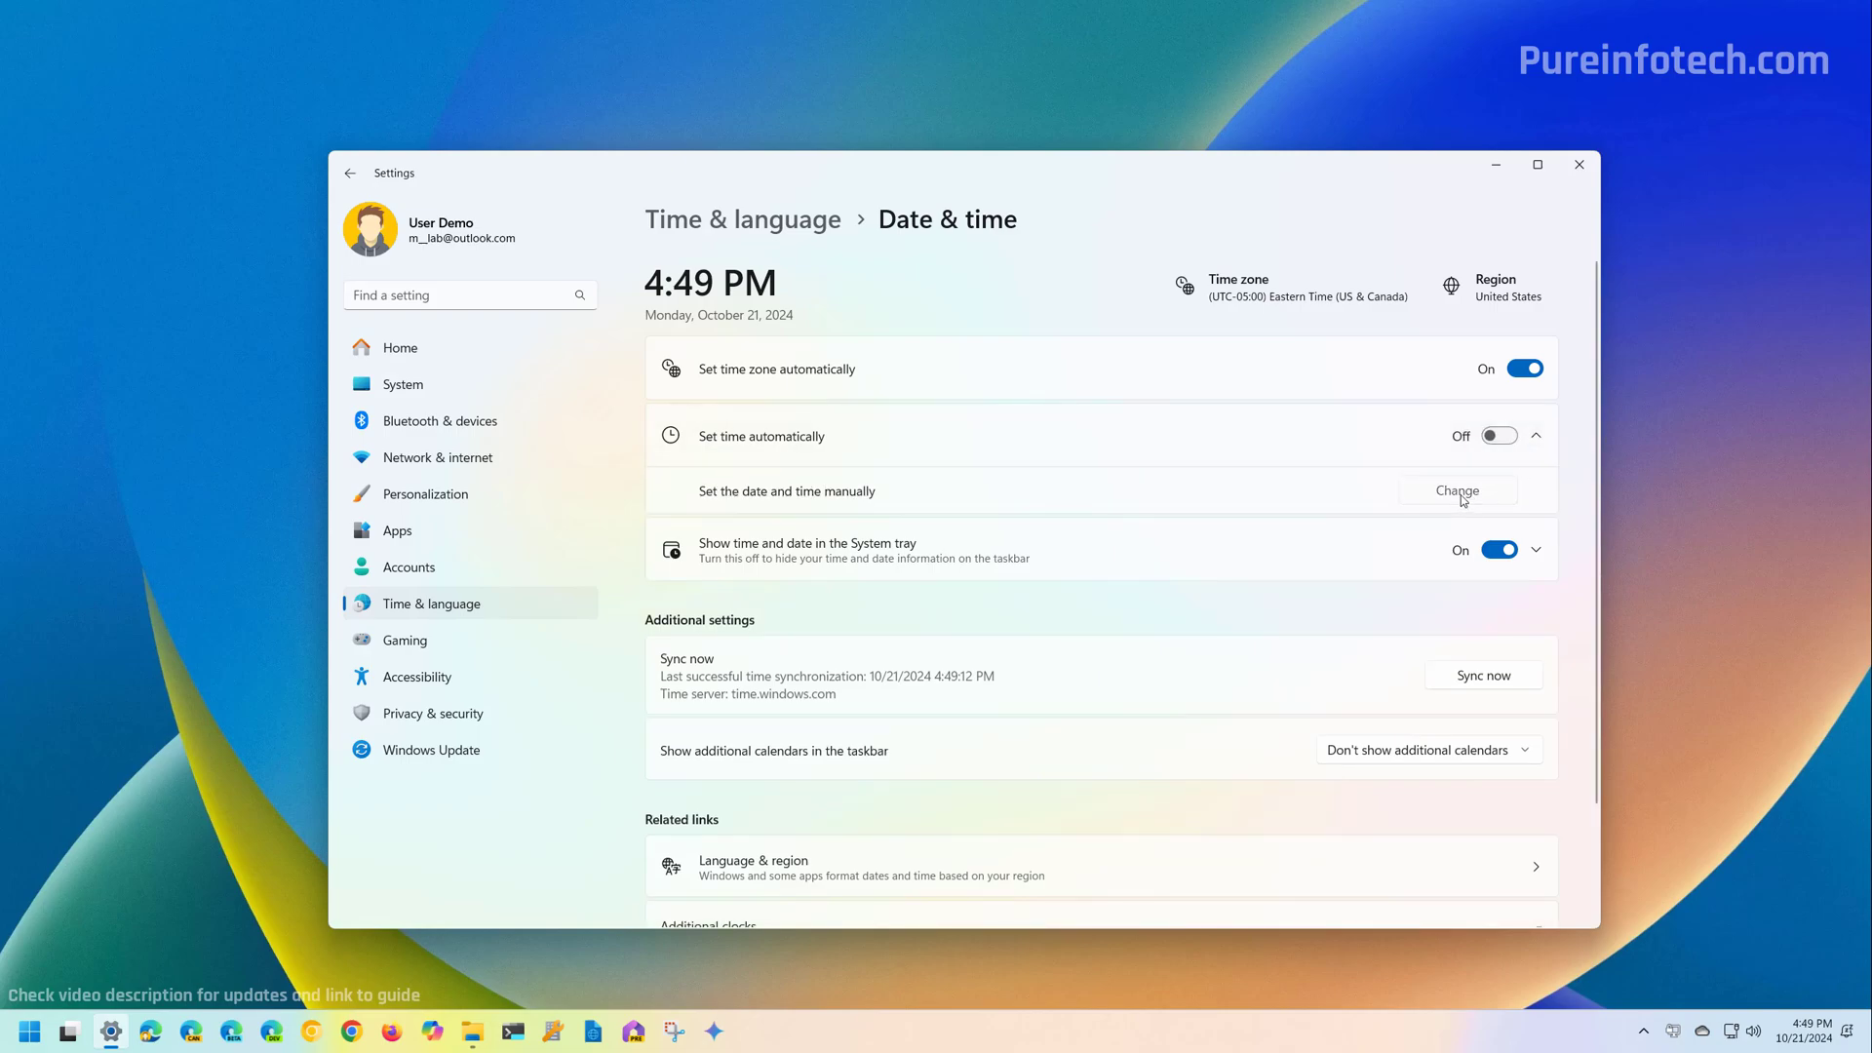
pyautogui.click(1458, 492)
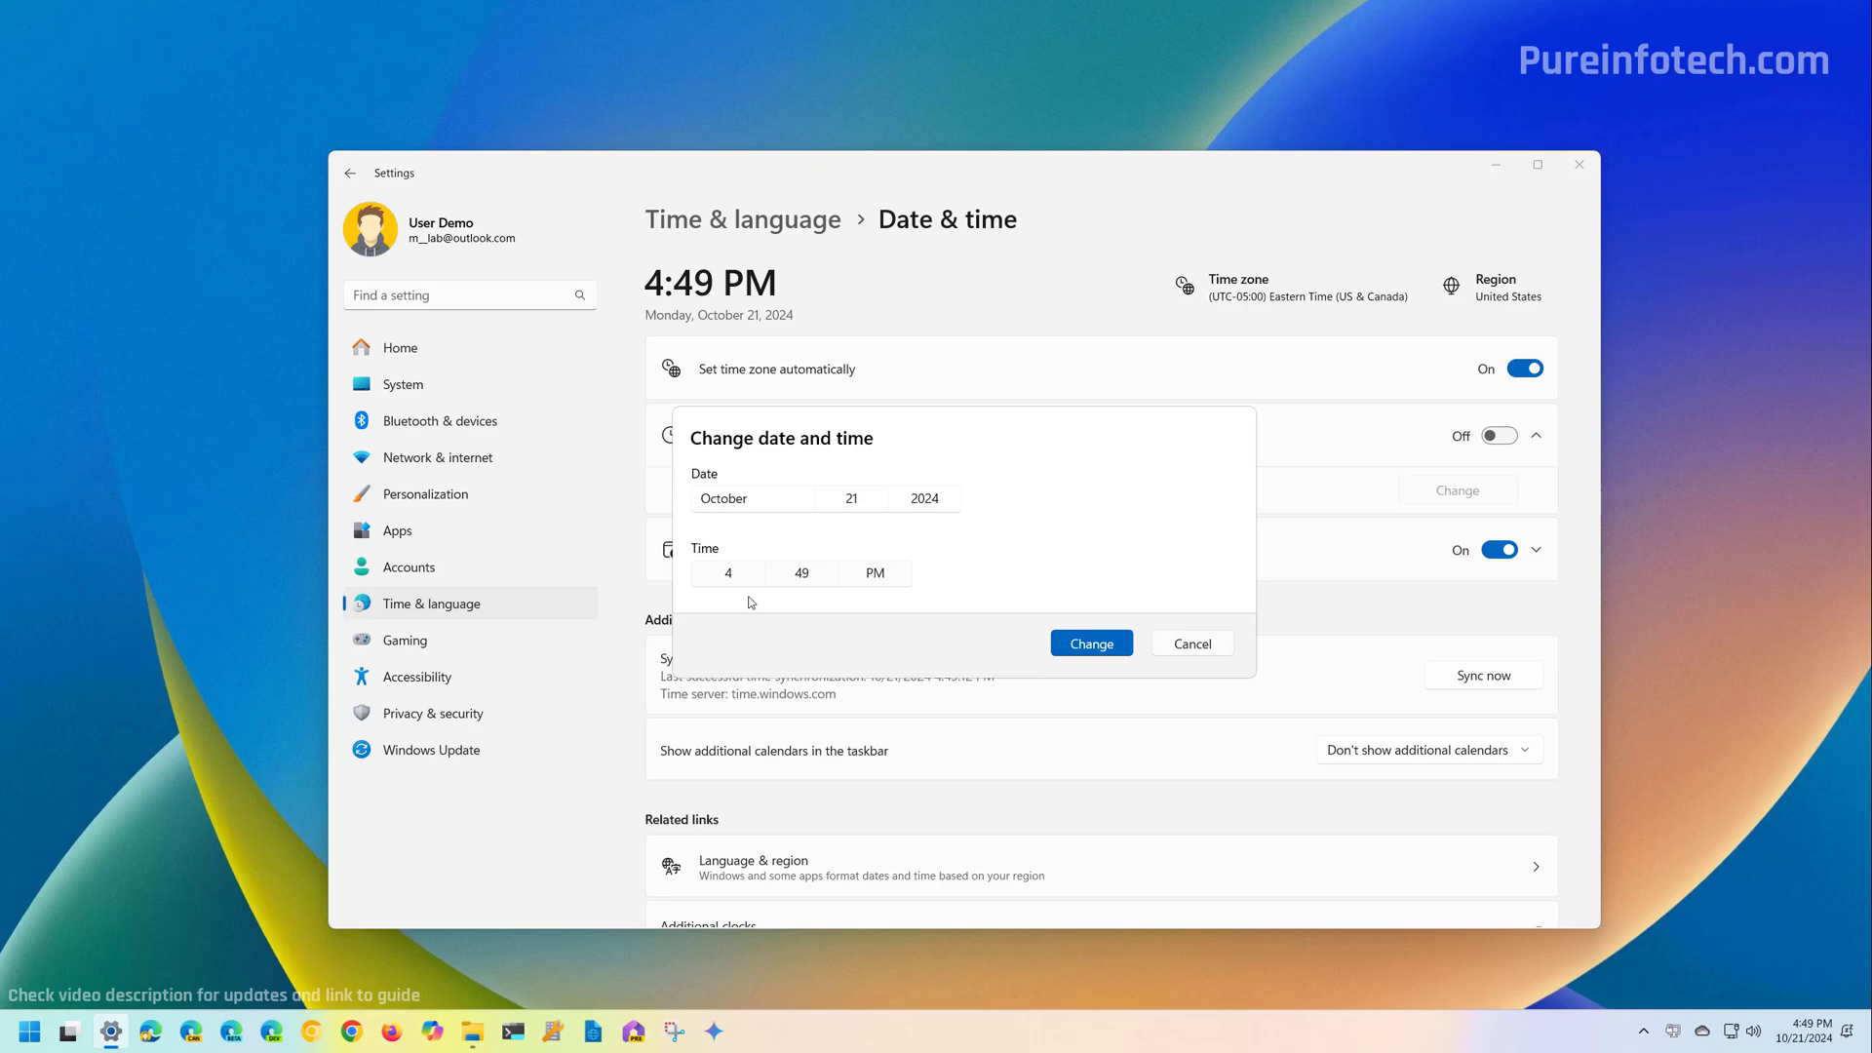
pyautogui.click(1095, 644)
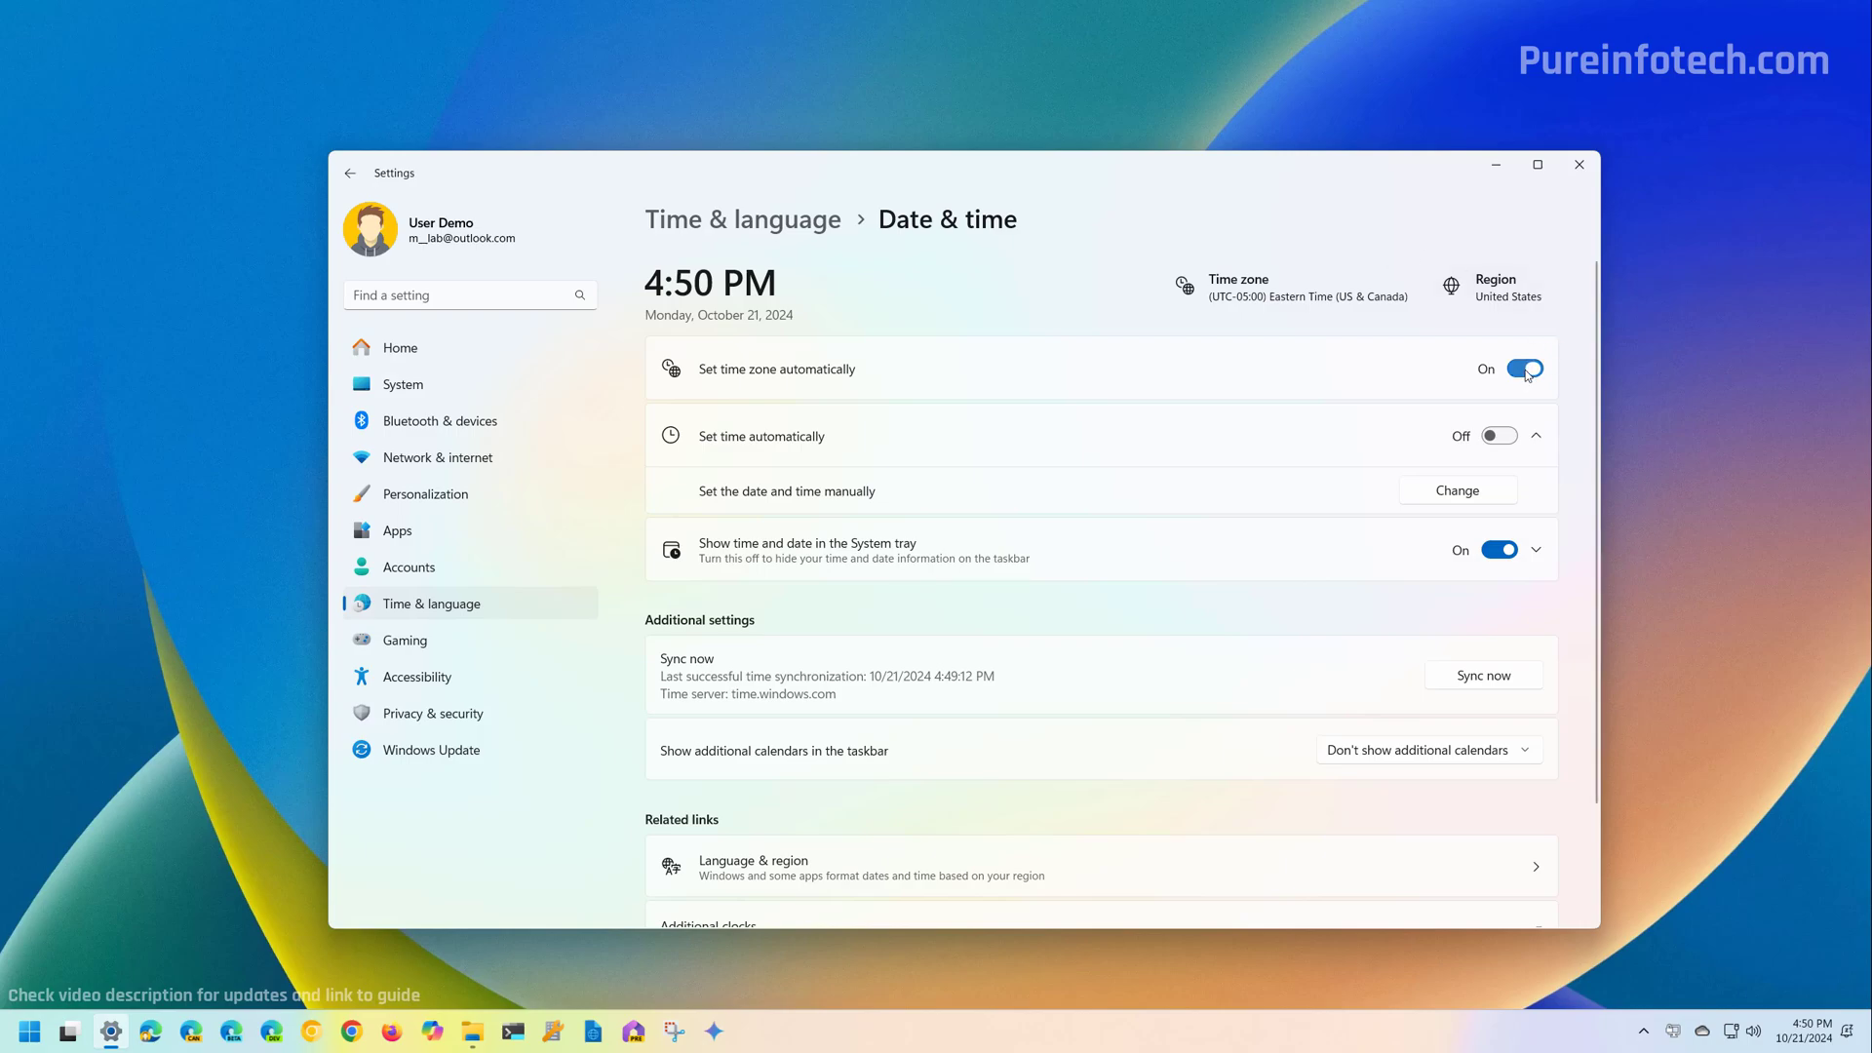
# Step: Turn off automatic time zone and choose (UTC-05:00) Eastern Time (US & Canada)
pyautogui.click(1526, 375)
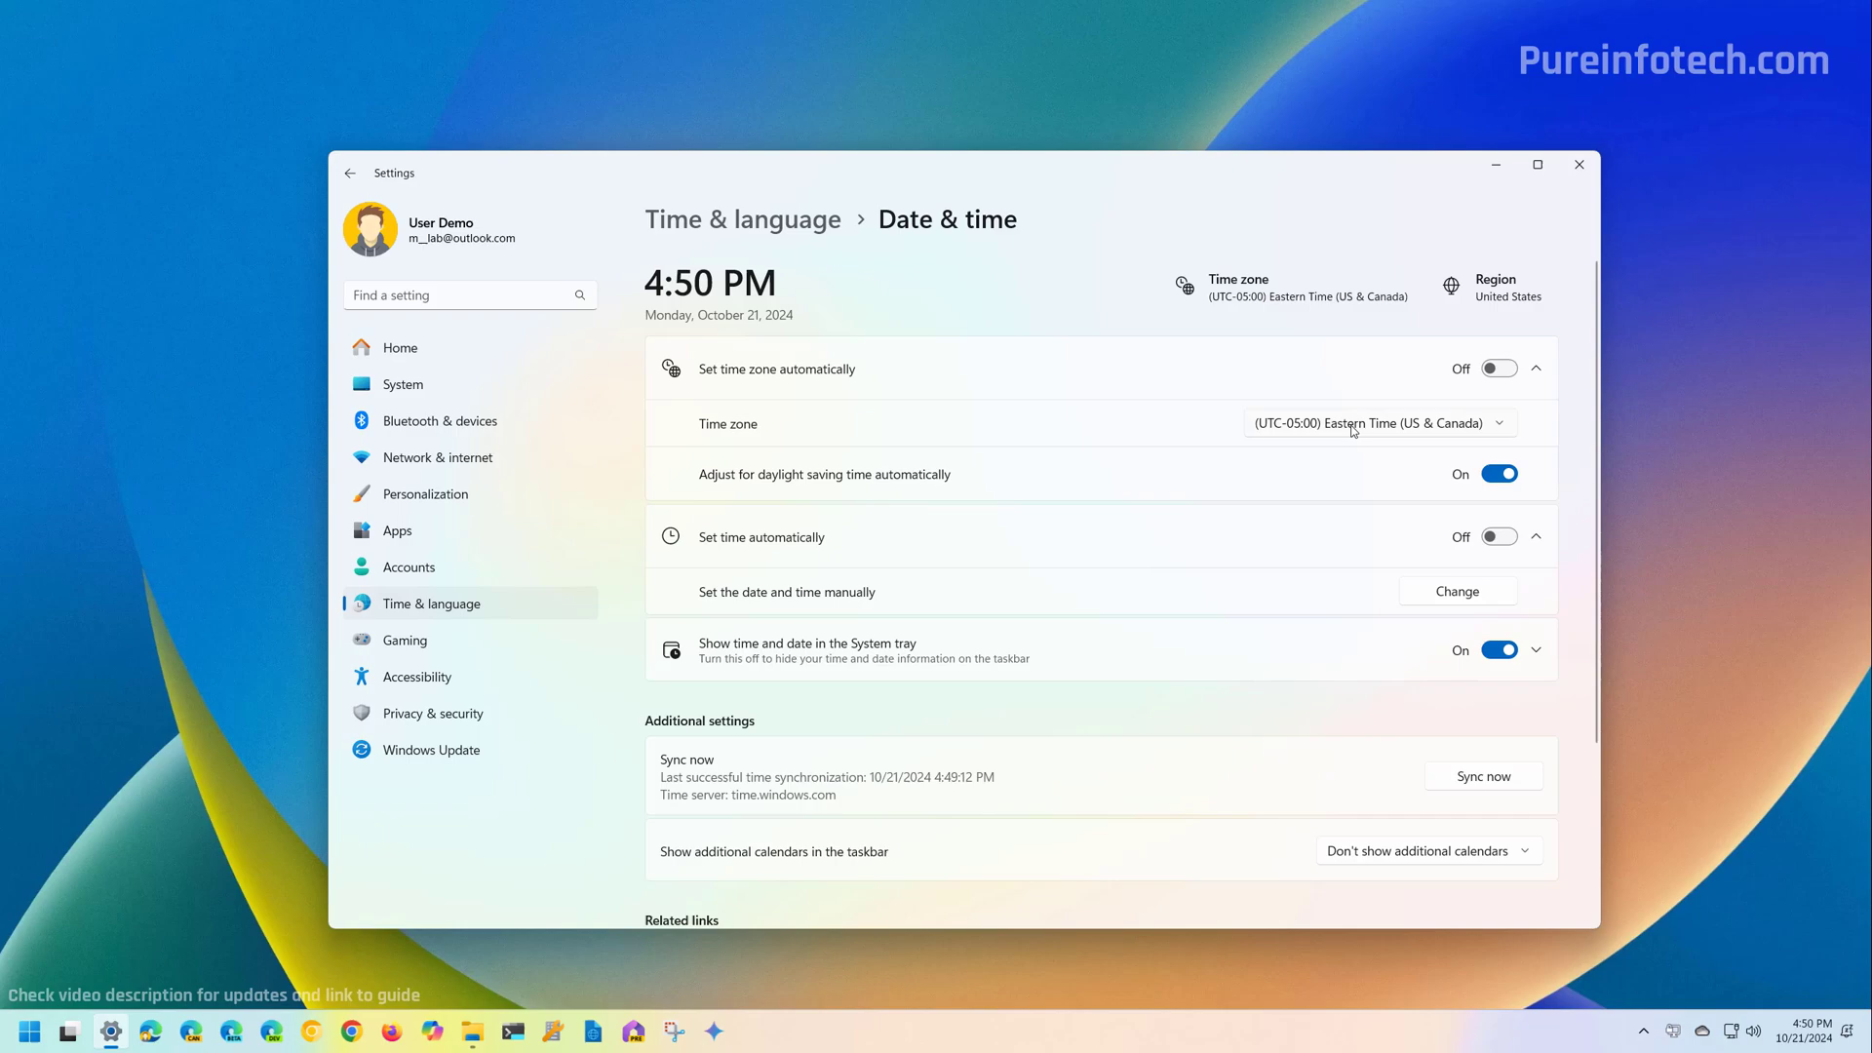
pyautogui.click(1353, 429)
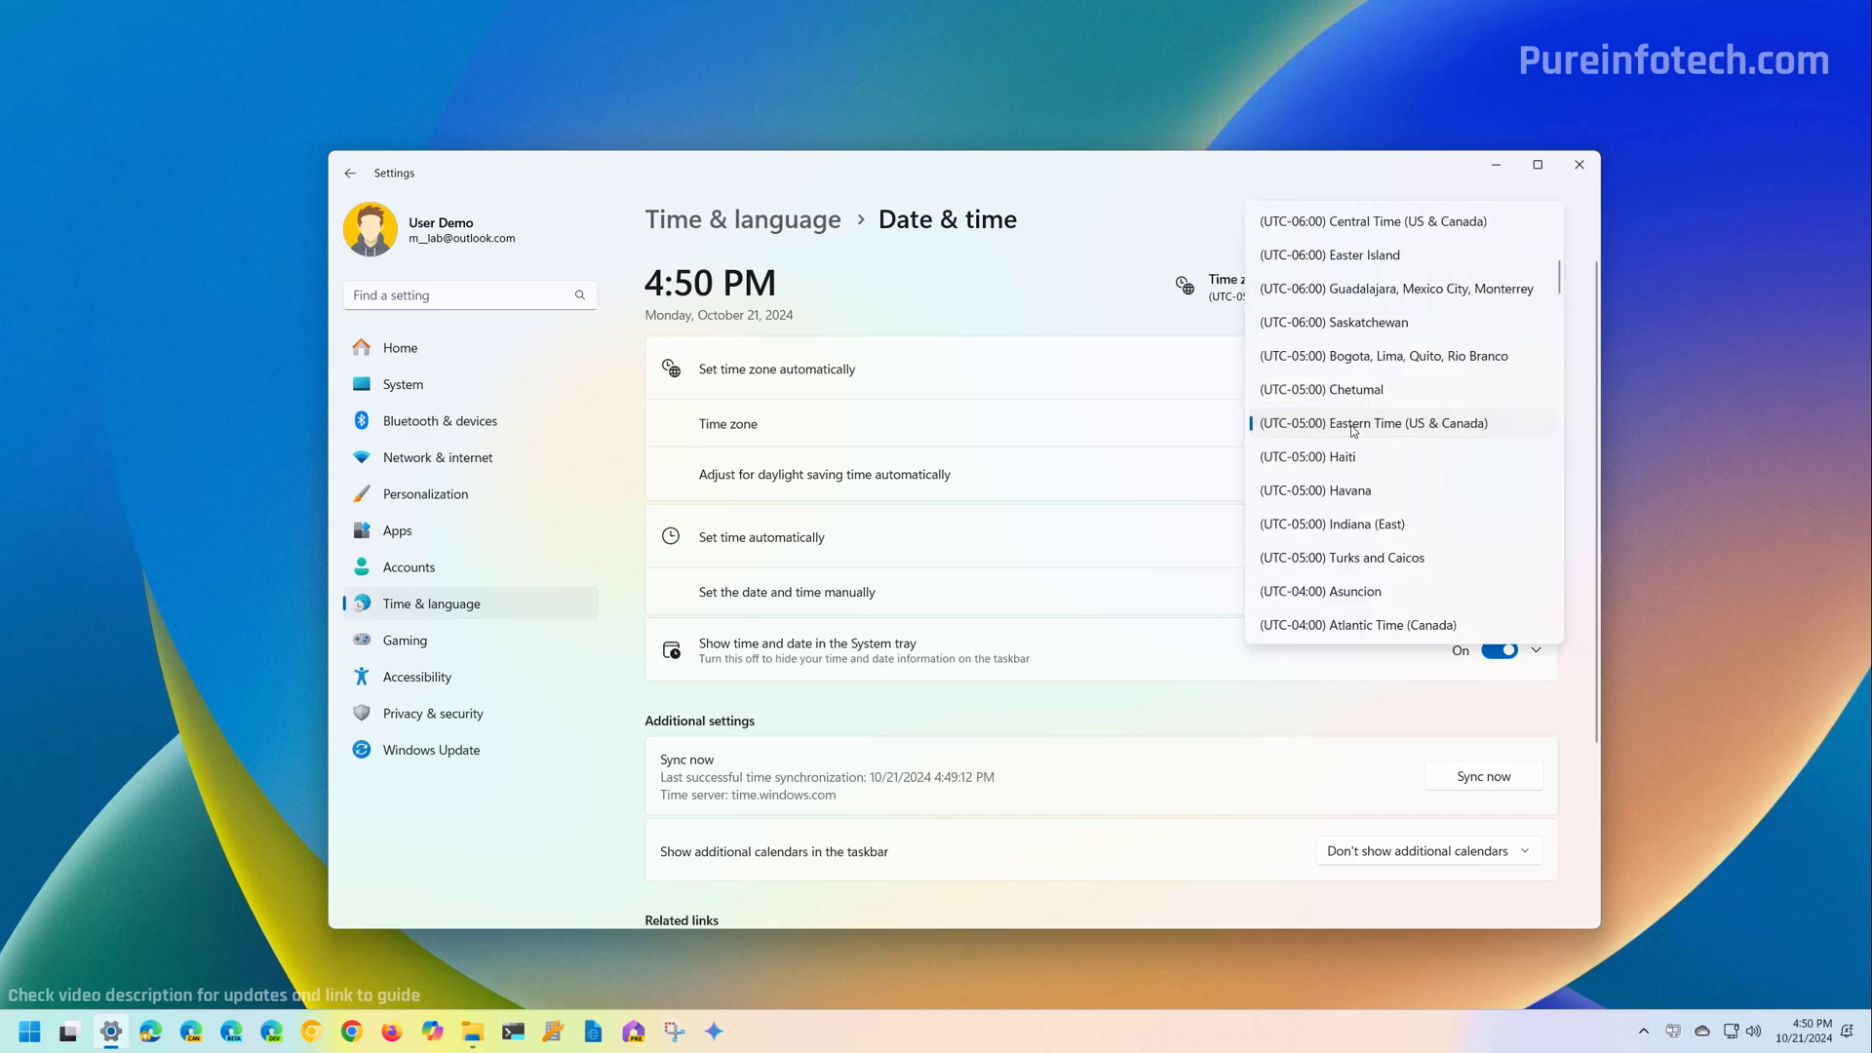
pyautogui.click(1168, 380)
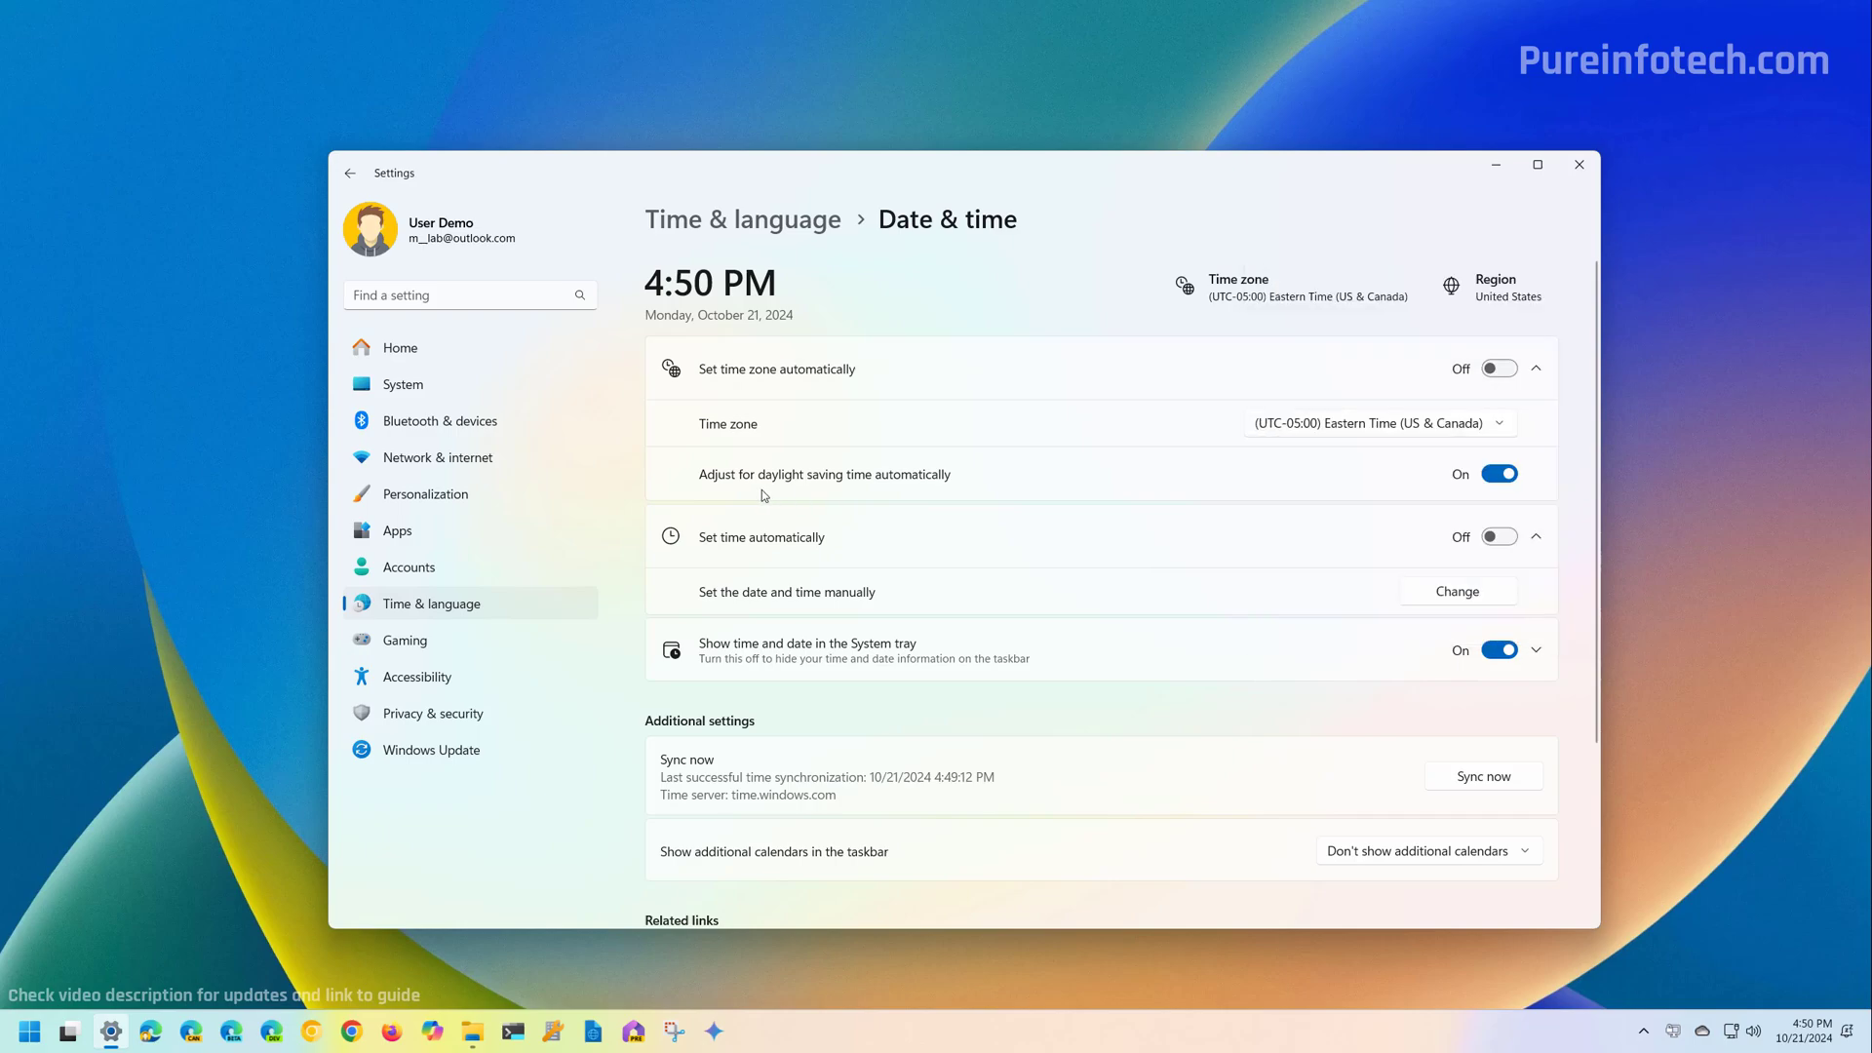